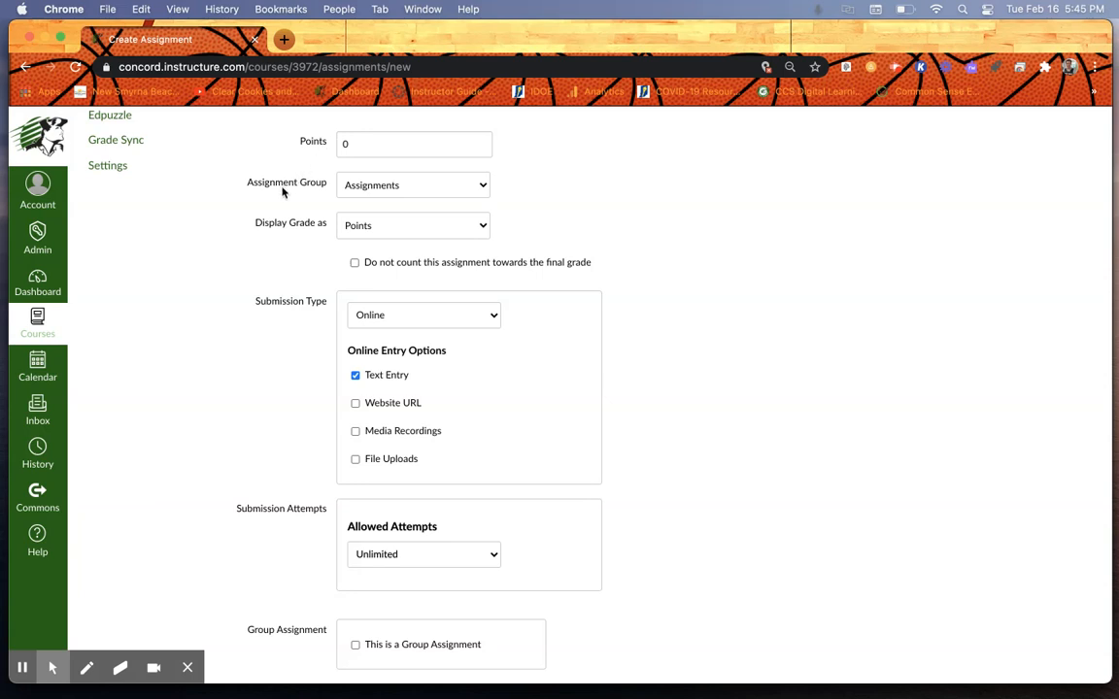
Examine the assignment group and grade display options, keeping Assignments and Points selected.
click(484, 186)
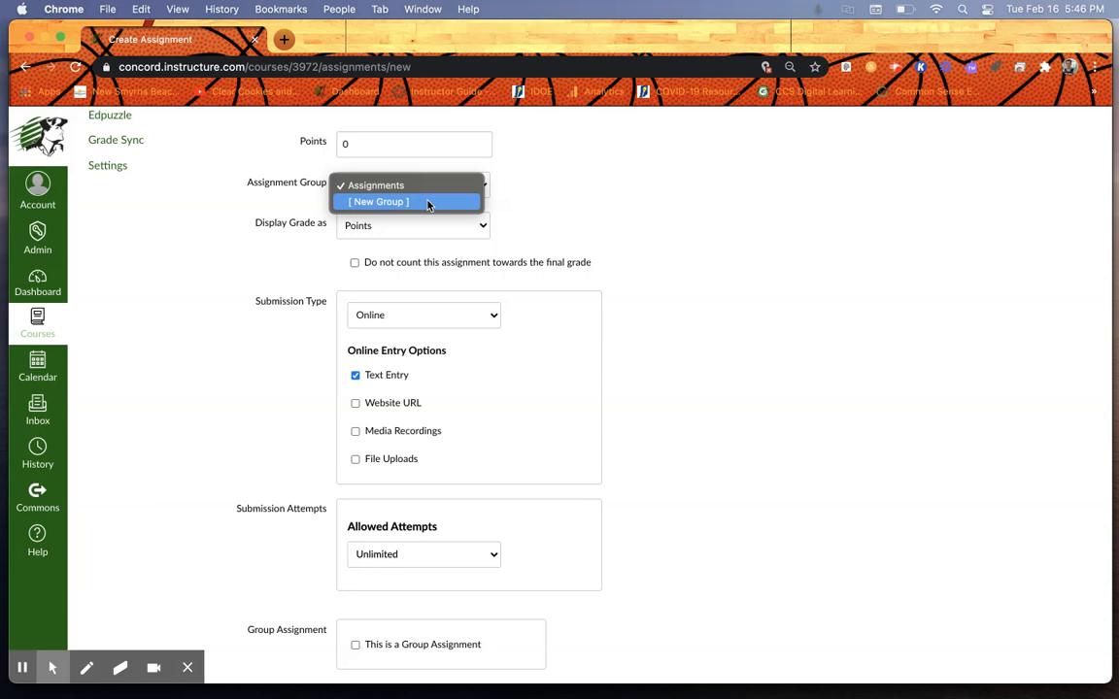
click(378, 189)
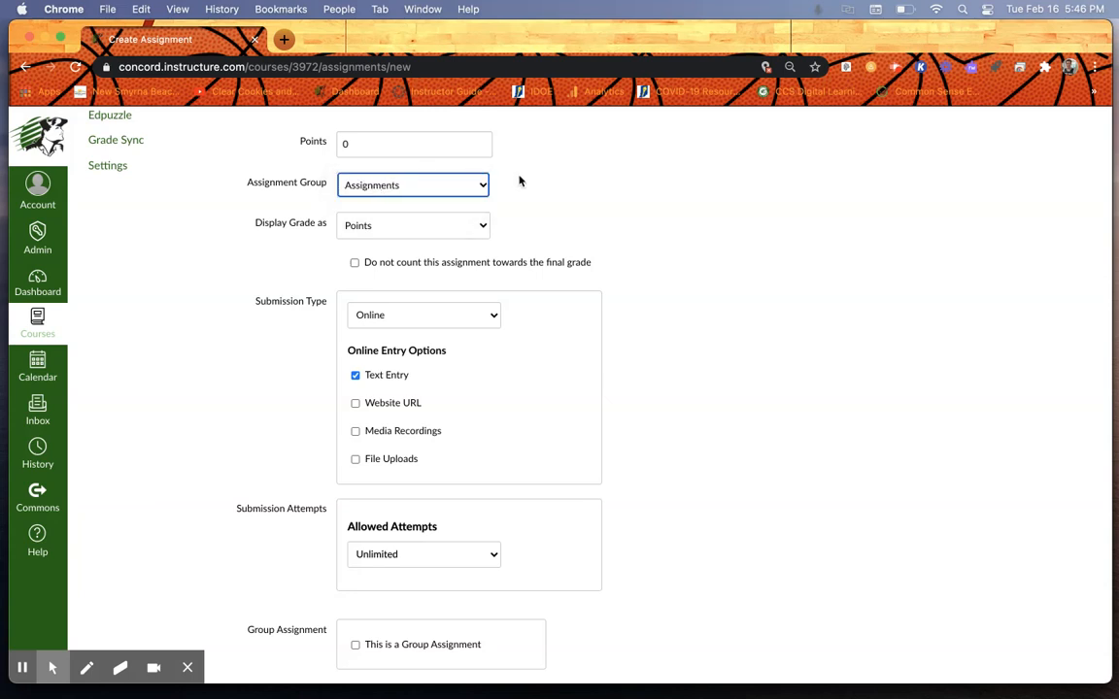
click(483, 225)
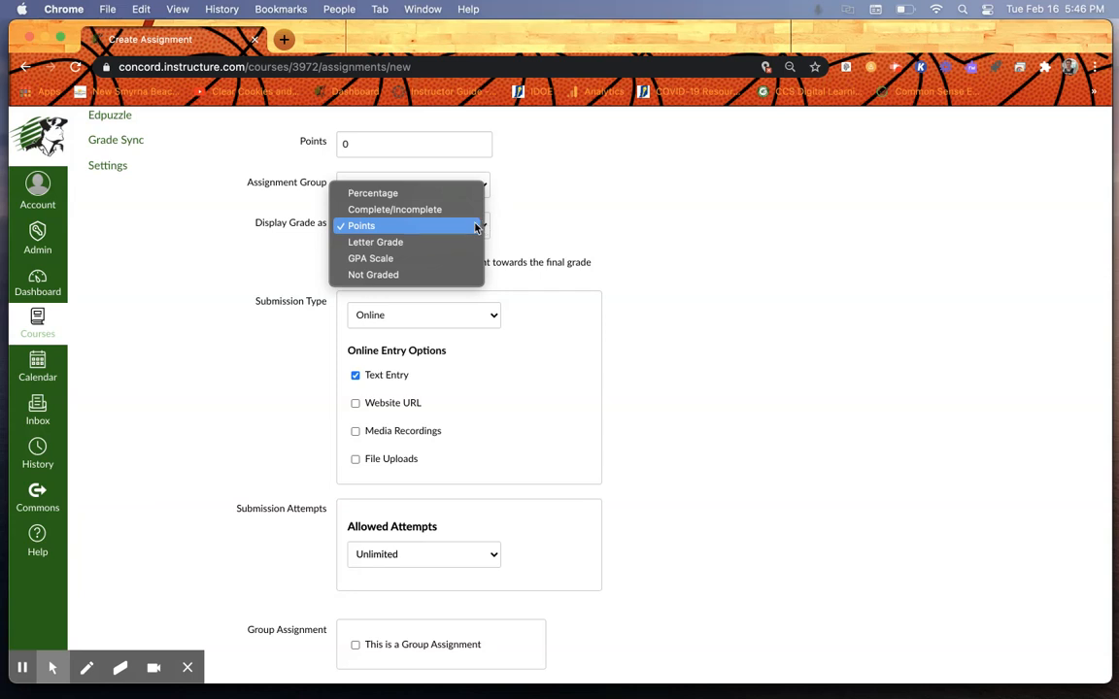
click(467, 229)
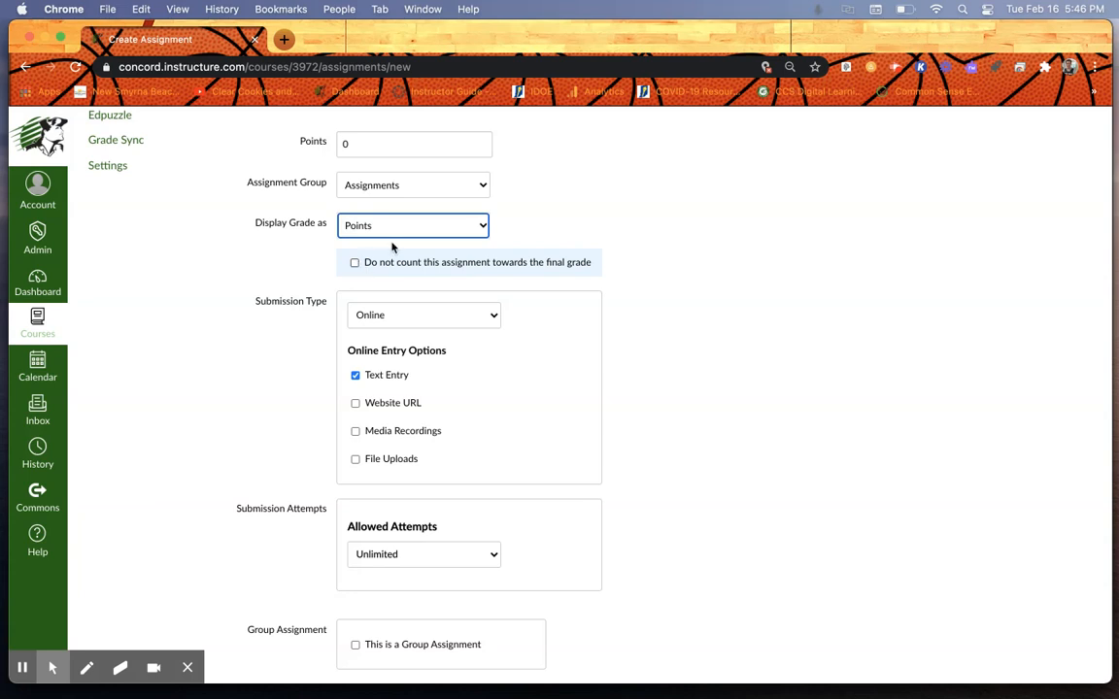
Try No Submission and On Paper as the assignment's submission type.
scroll(694, 274, down, 3)
scroll(694, 273, down, 1)
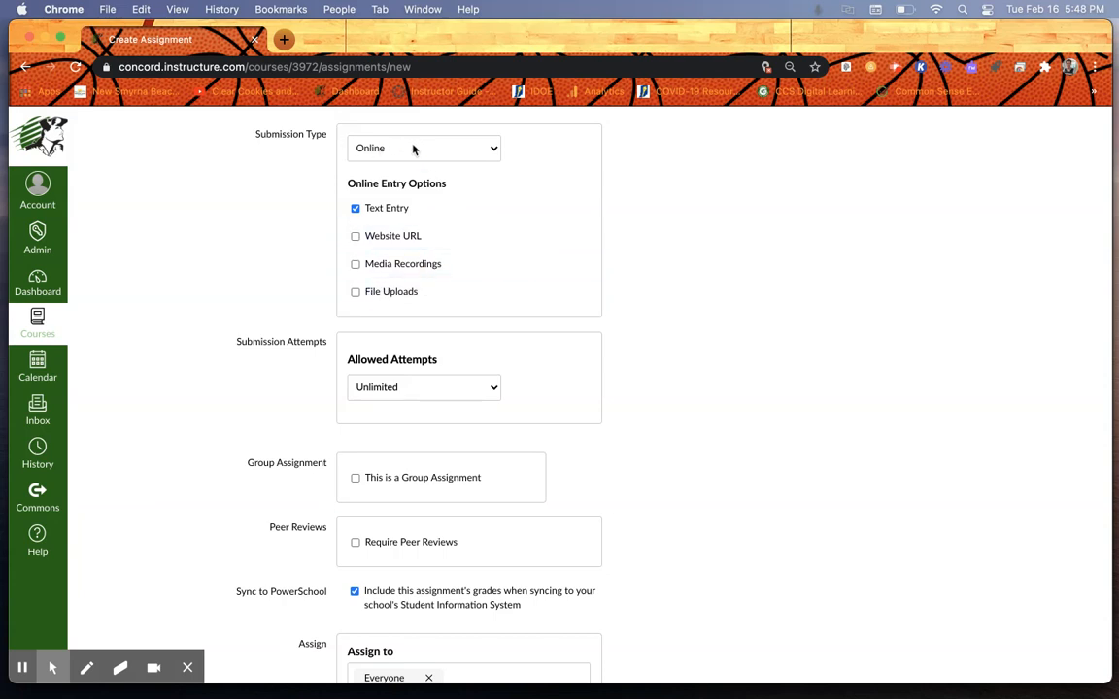
click(494, 148)
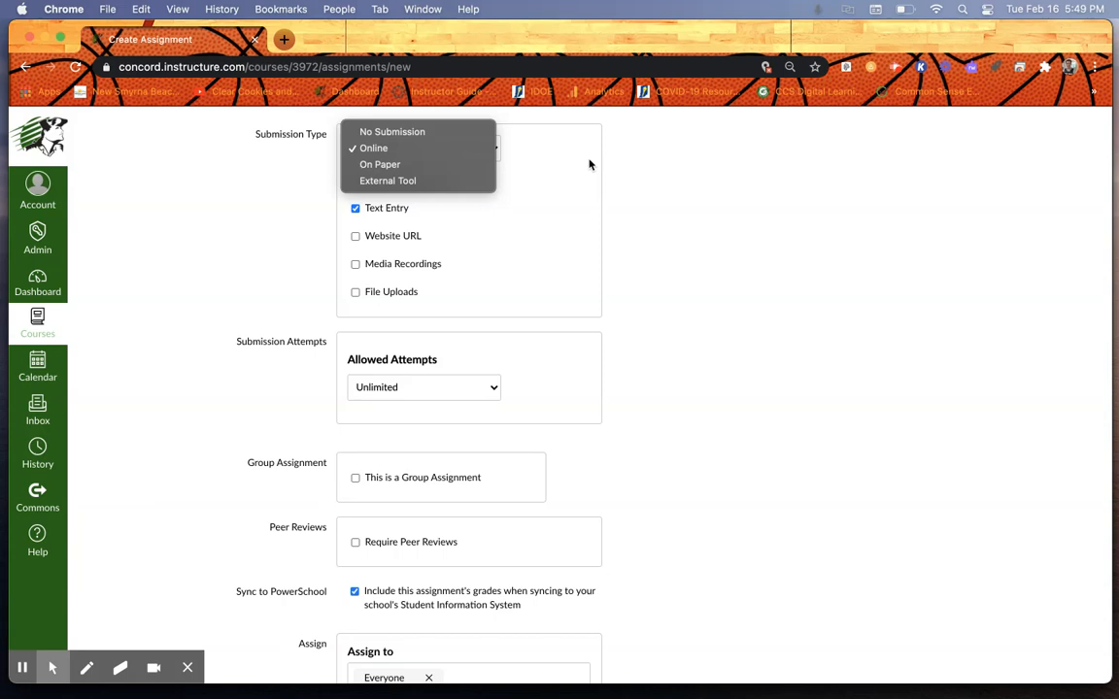
click(434, 136)
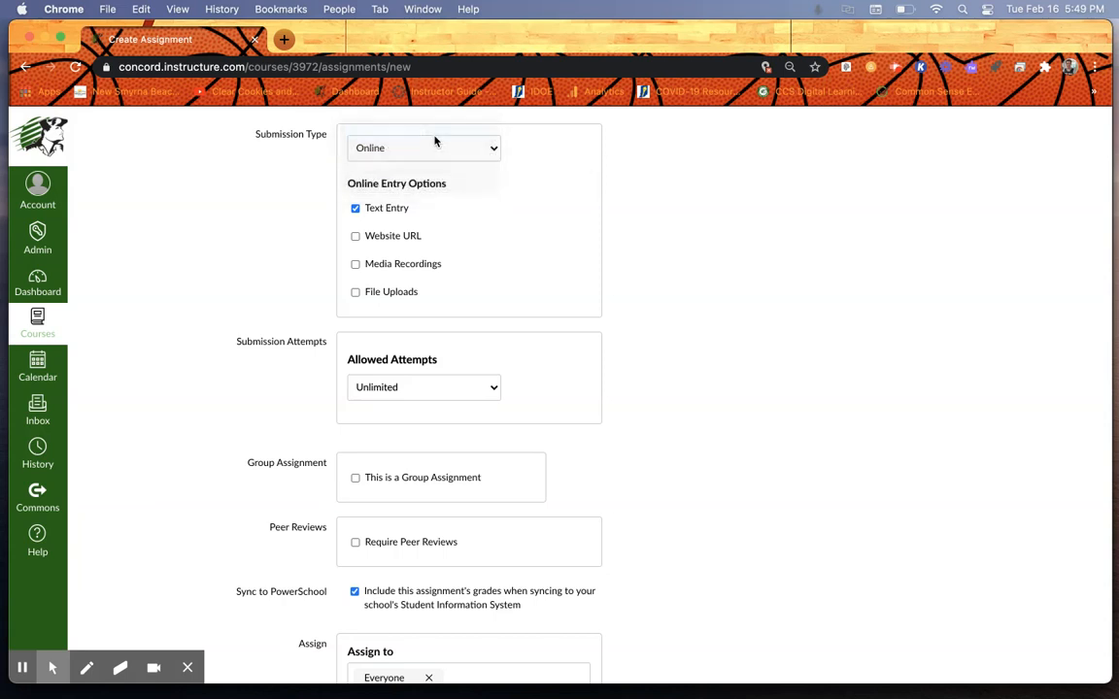
scroll(524, 229, up, 5)
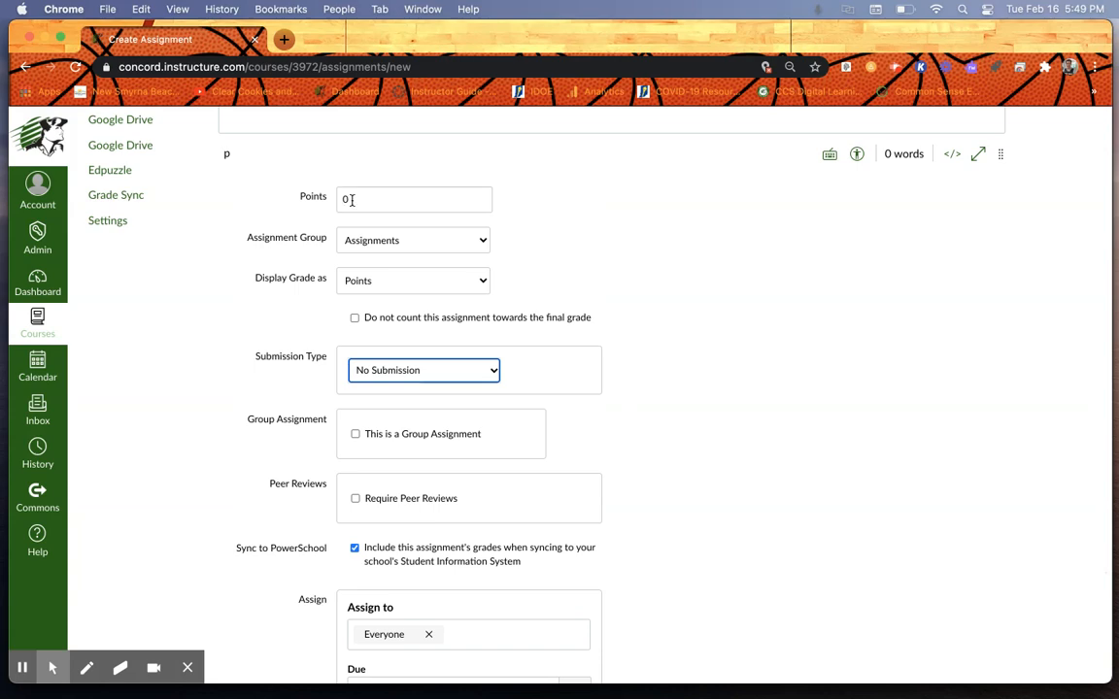
scroll(355, 201, up, 5)
scroll(420, 242, down, 2)
scroll(587, 390, down, 3)
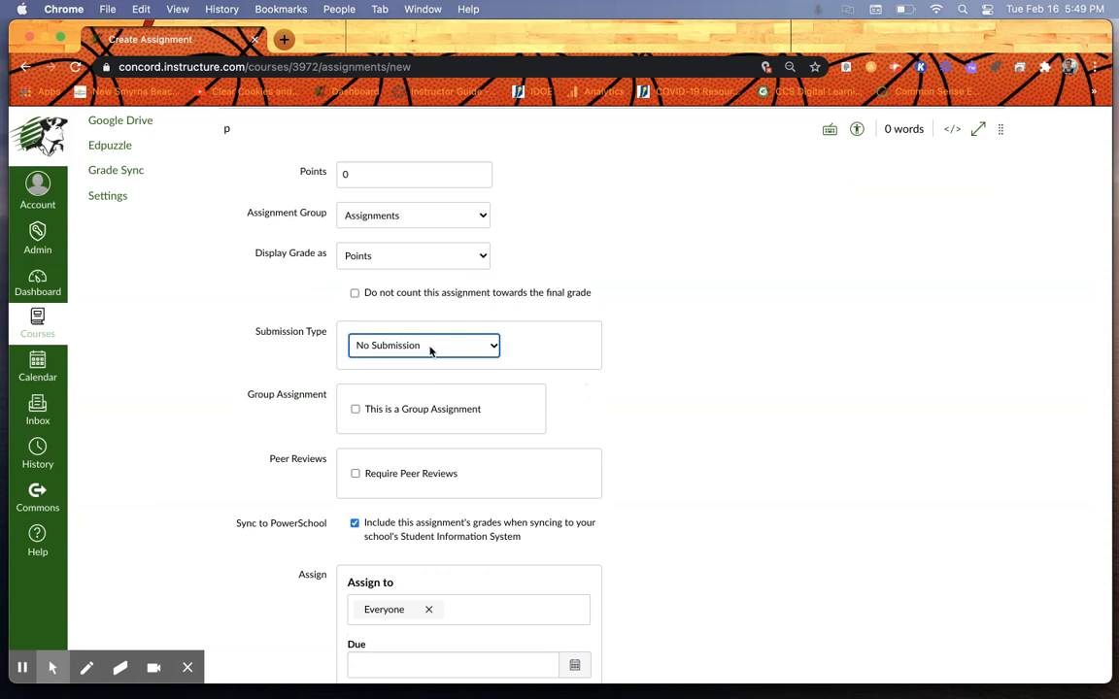
click(494, 349)
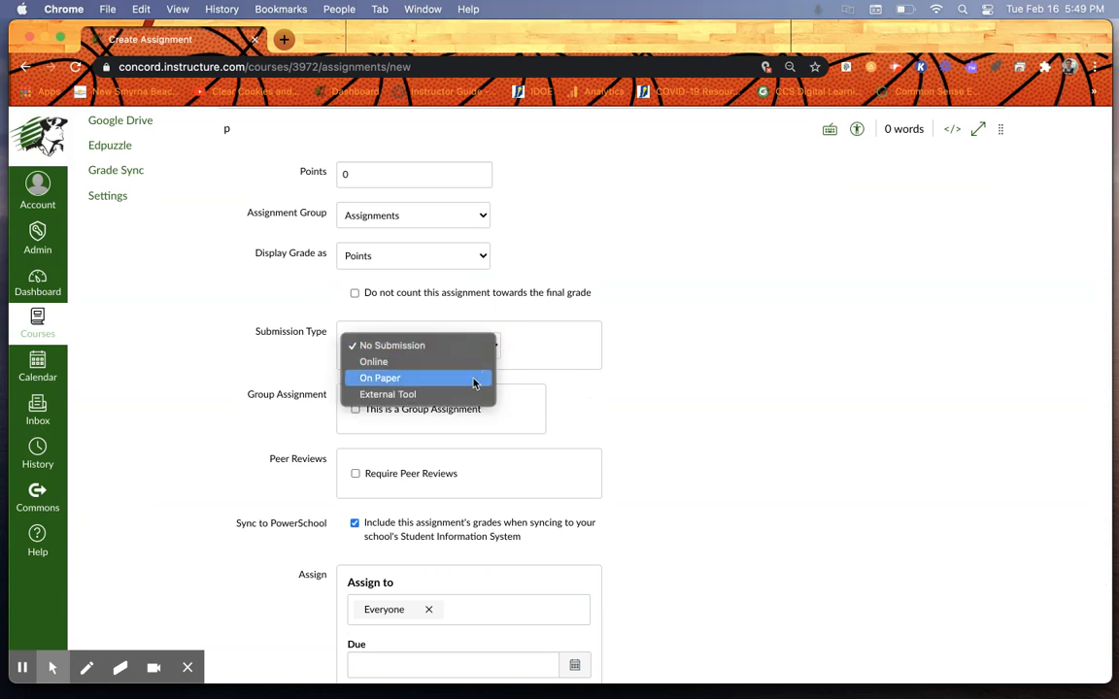
click(469, 384)
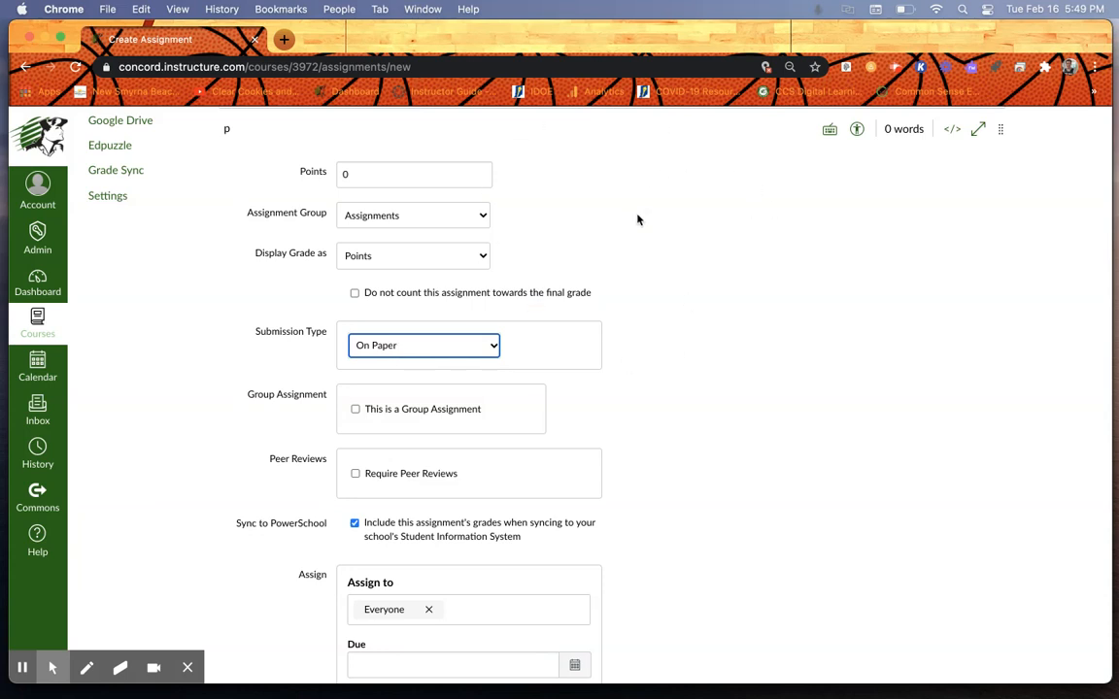
Set the assignment's submission type to External Tool.
click(473, 346)
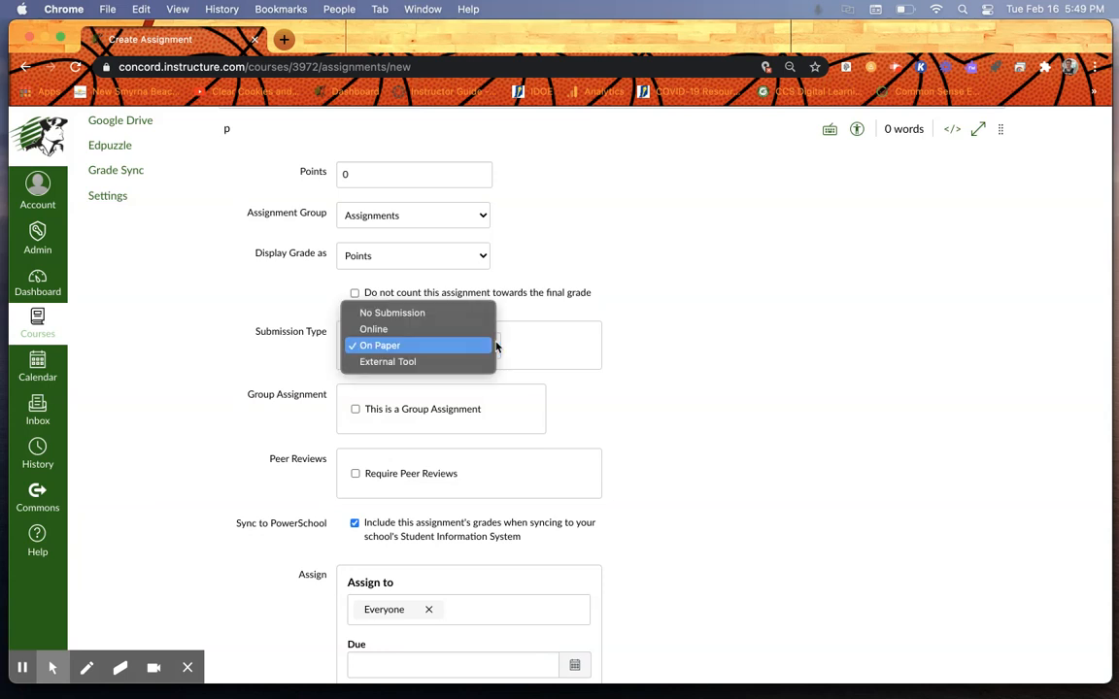
click(396, 362)
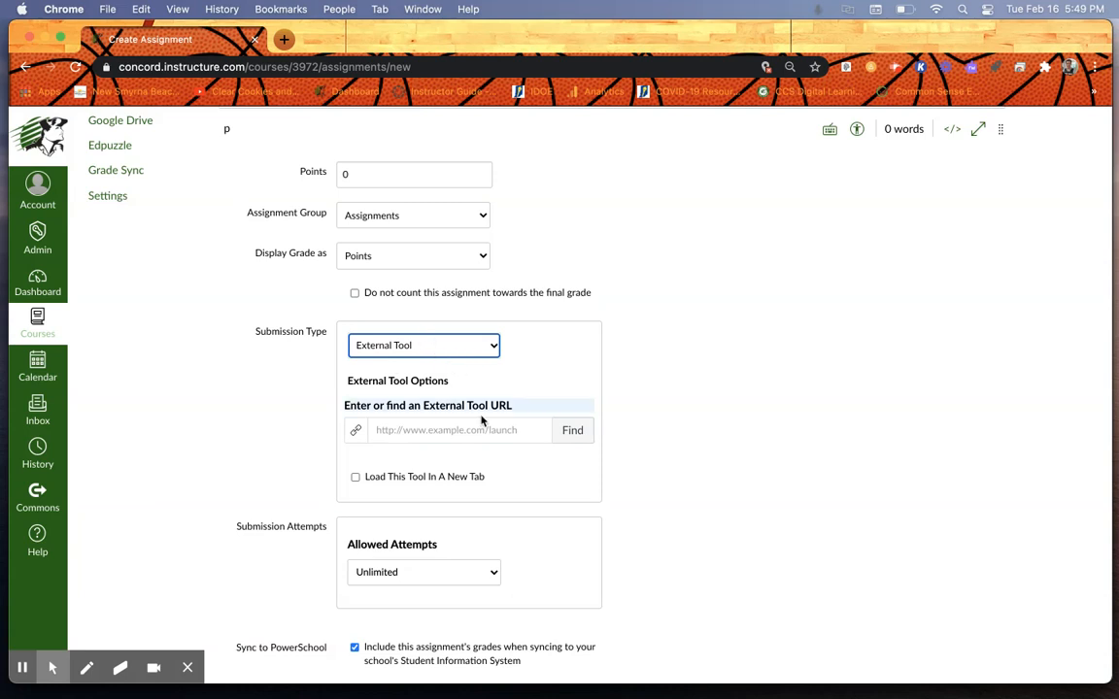
Examine the list of available external tools for the assignment and close it without selecting one.
click(574, 430)
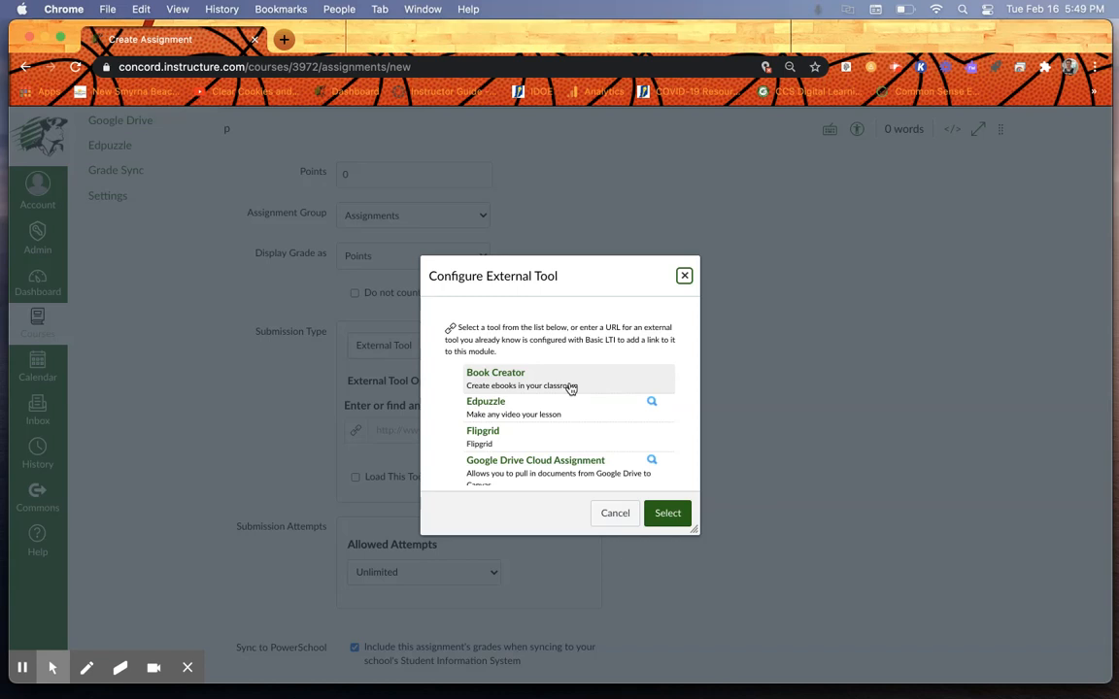
scroll(549, 404, down, 1)
scroll(548, 404, down, 4)
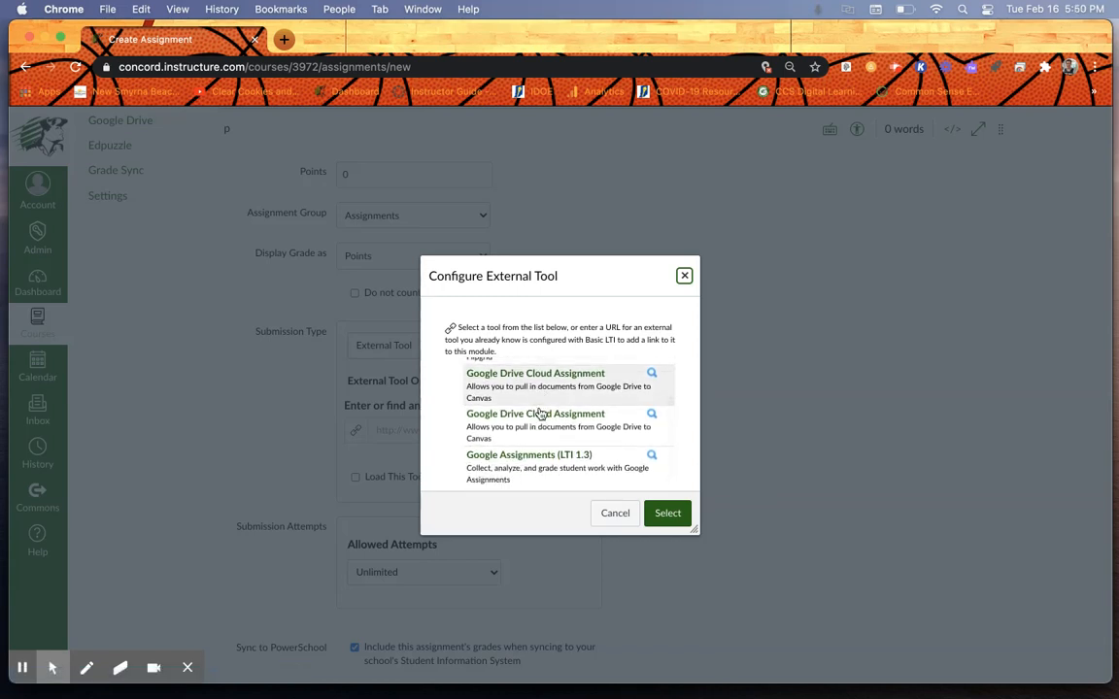
scroll(528, 394, down, 3)
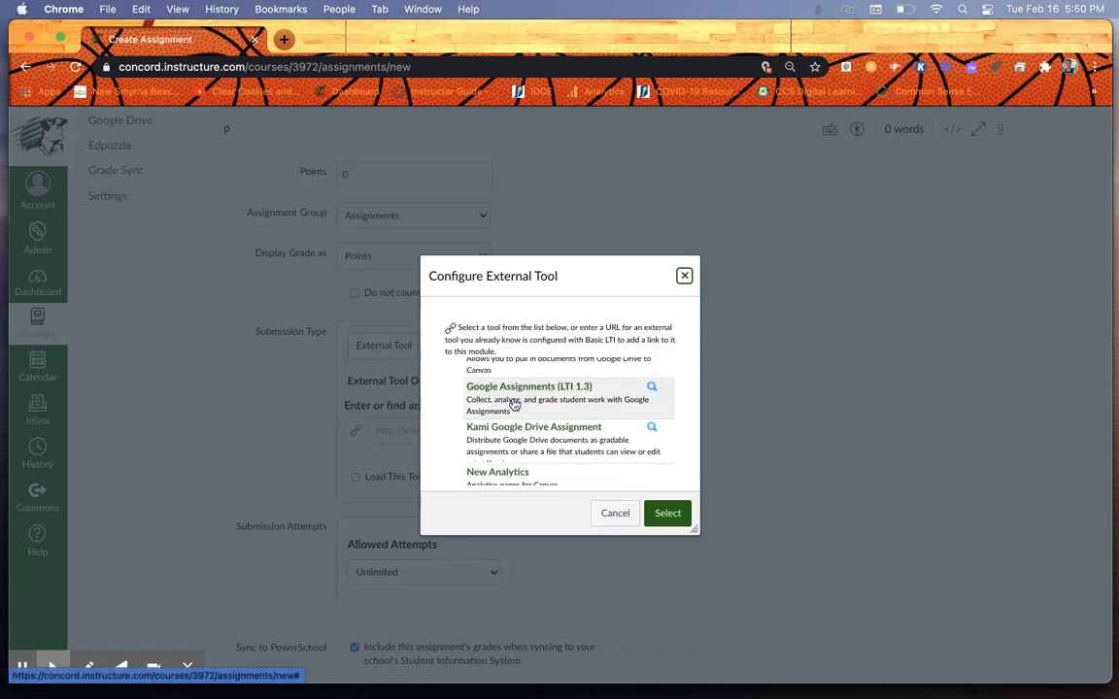
scroll(528, 442, down, 1)
scroll(527, 442, down, 4)
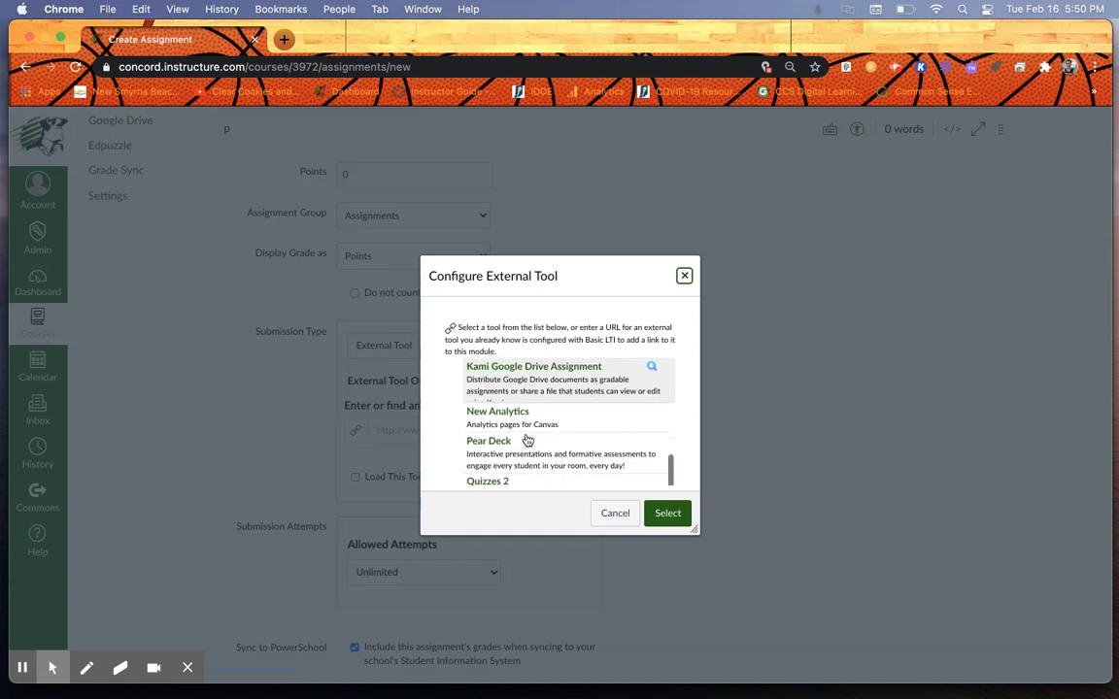
scroll(527, 442, down, 1)
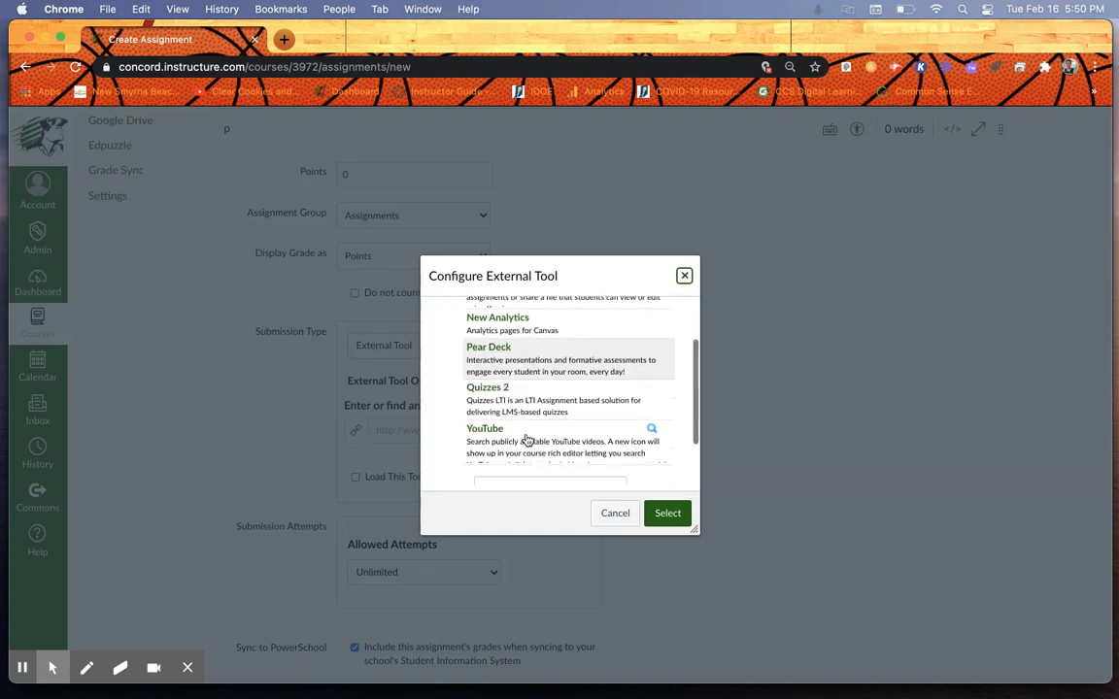
scroll(527, 442, up, 3)
scroll(527, 440, up, 2)
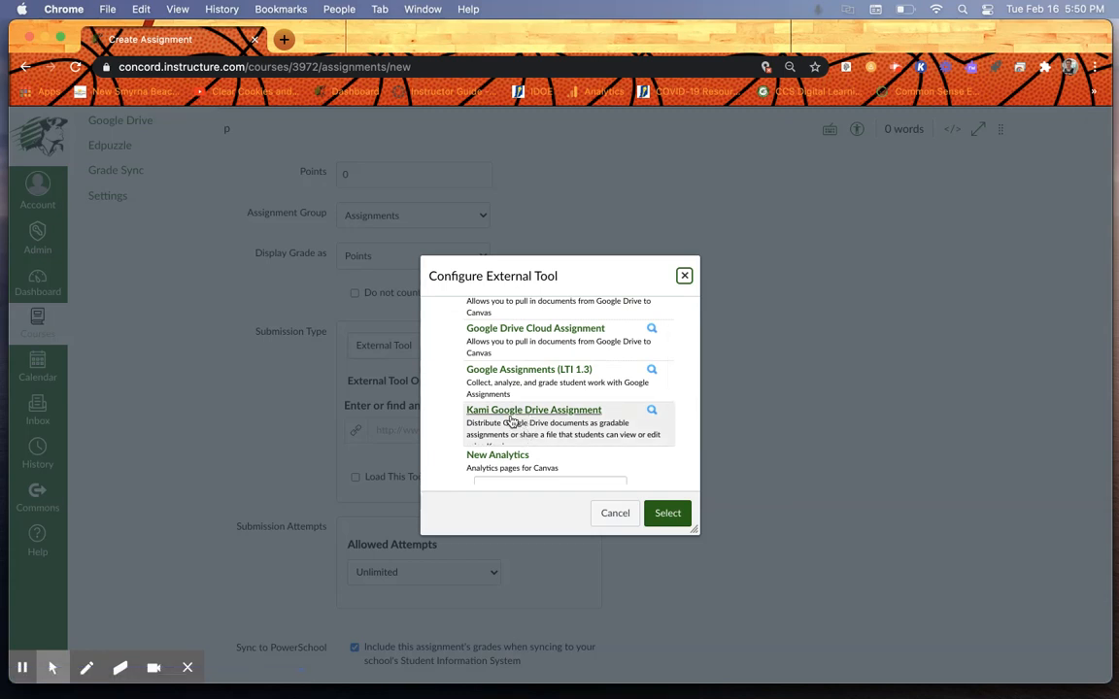
scroll(524, 386, up, 4)
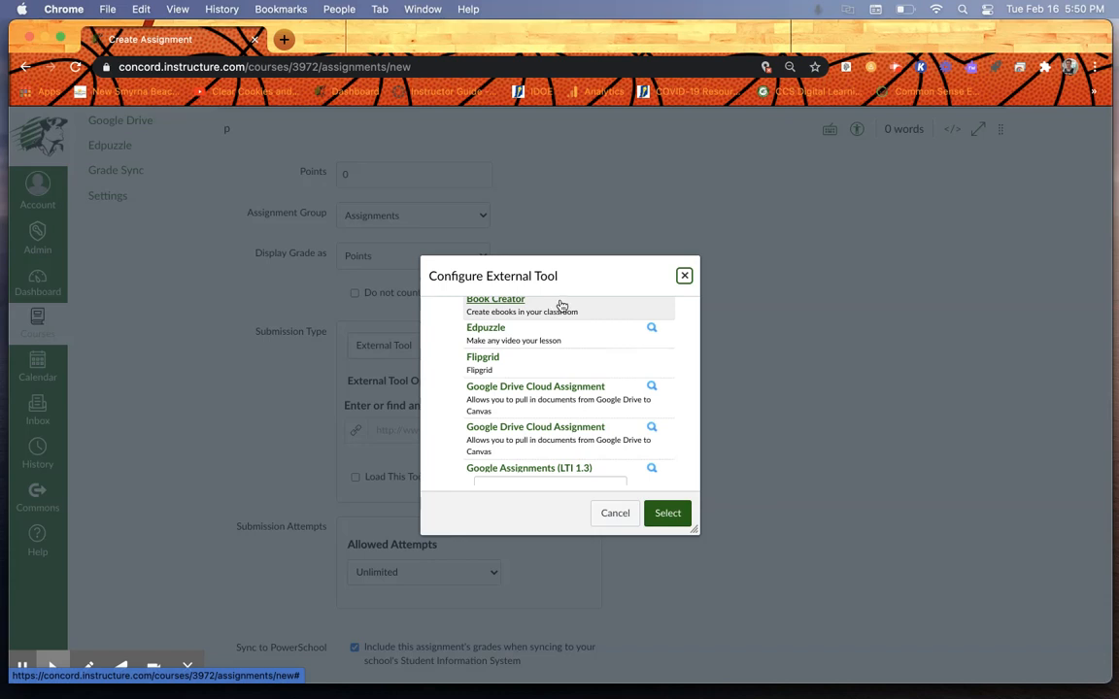
scroll(560, 330, up, 3)
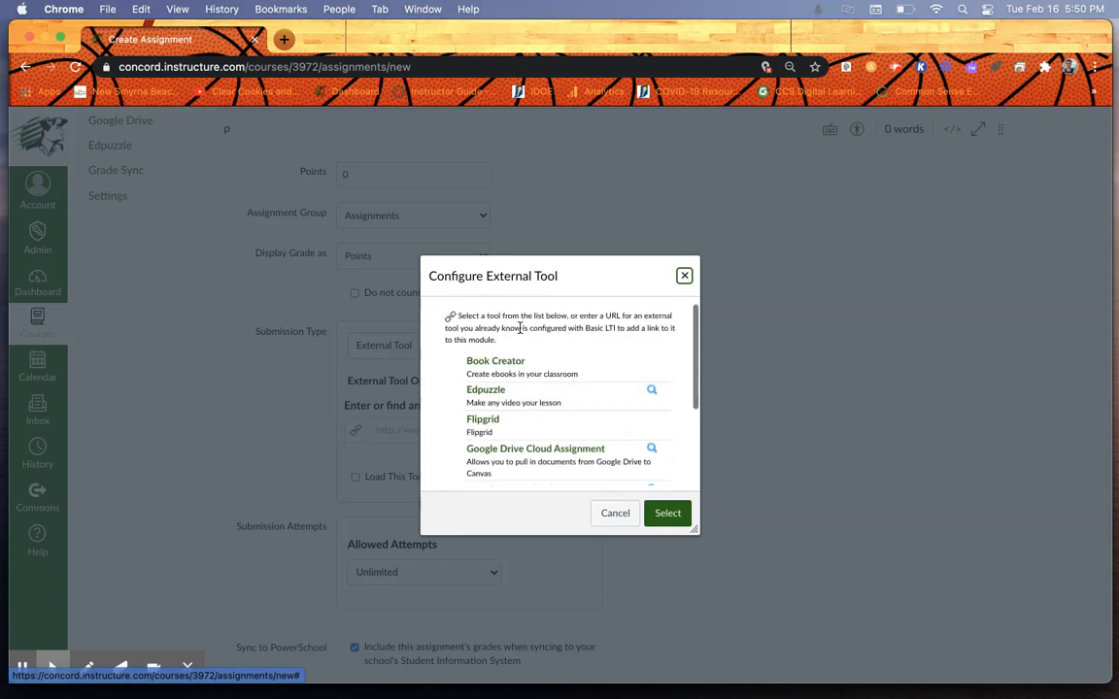
click(685, 278)
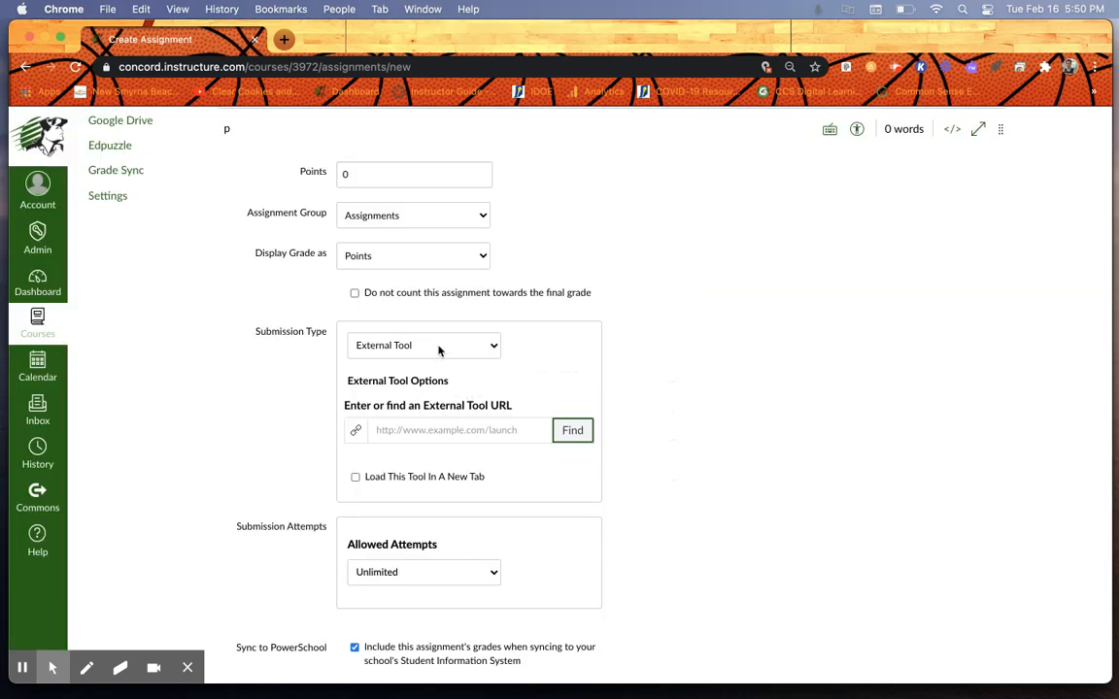
Set the allowed submission attempts to Limited with 1 attempt.
scroll(438, 351, down, 6)
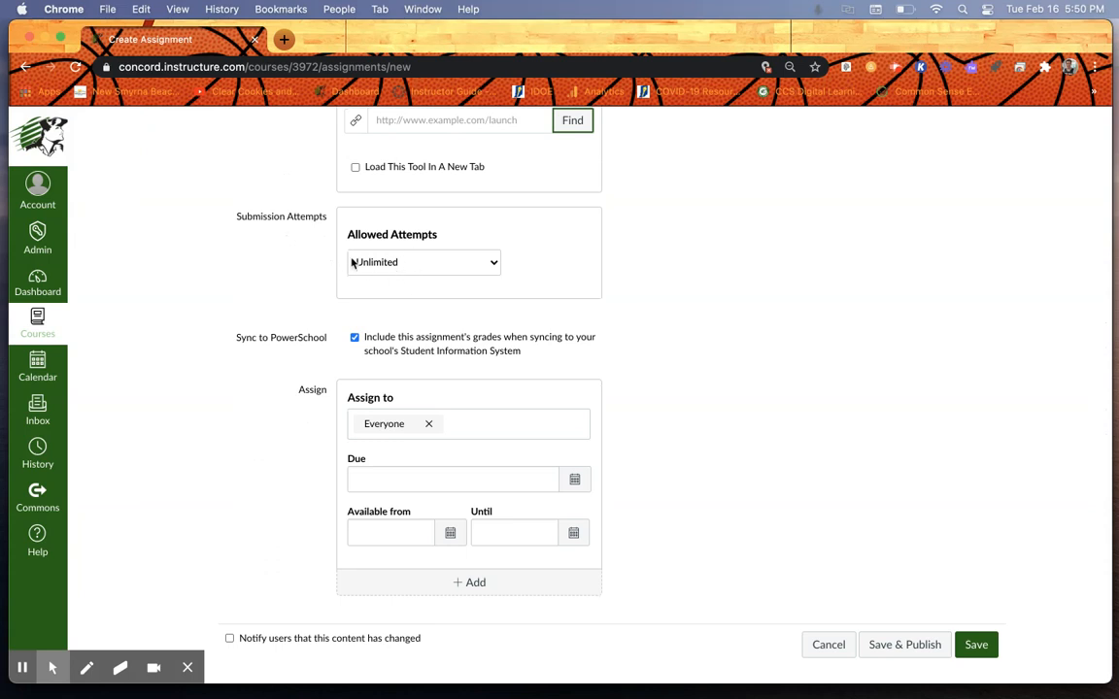
click(479, 263)
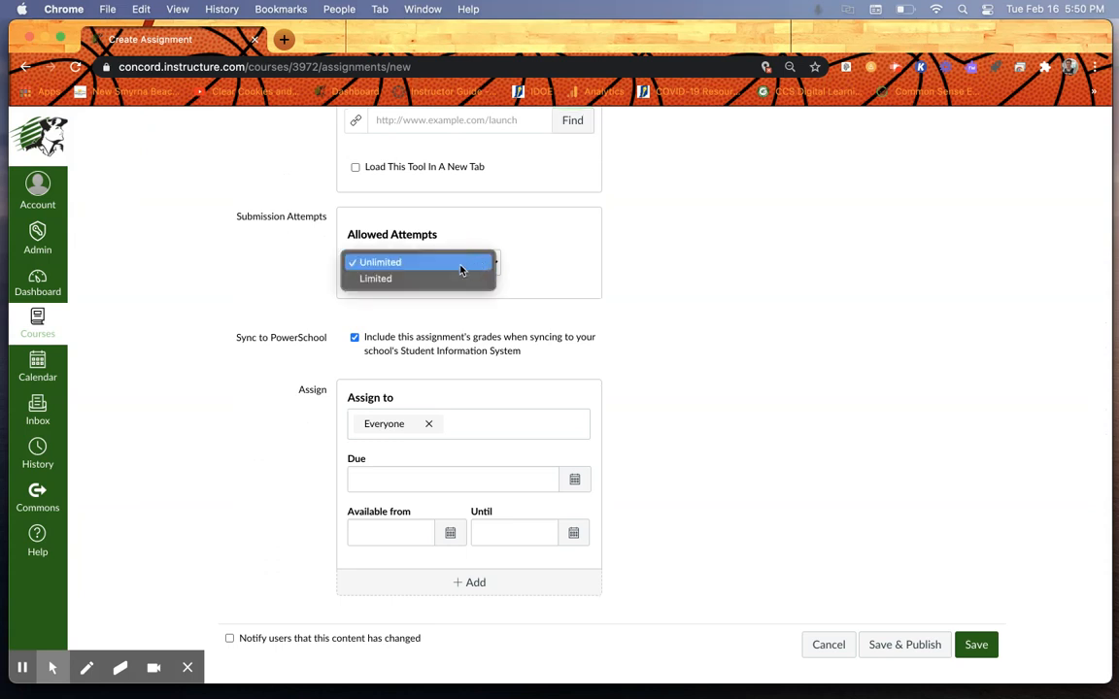
click(444, 279)
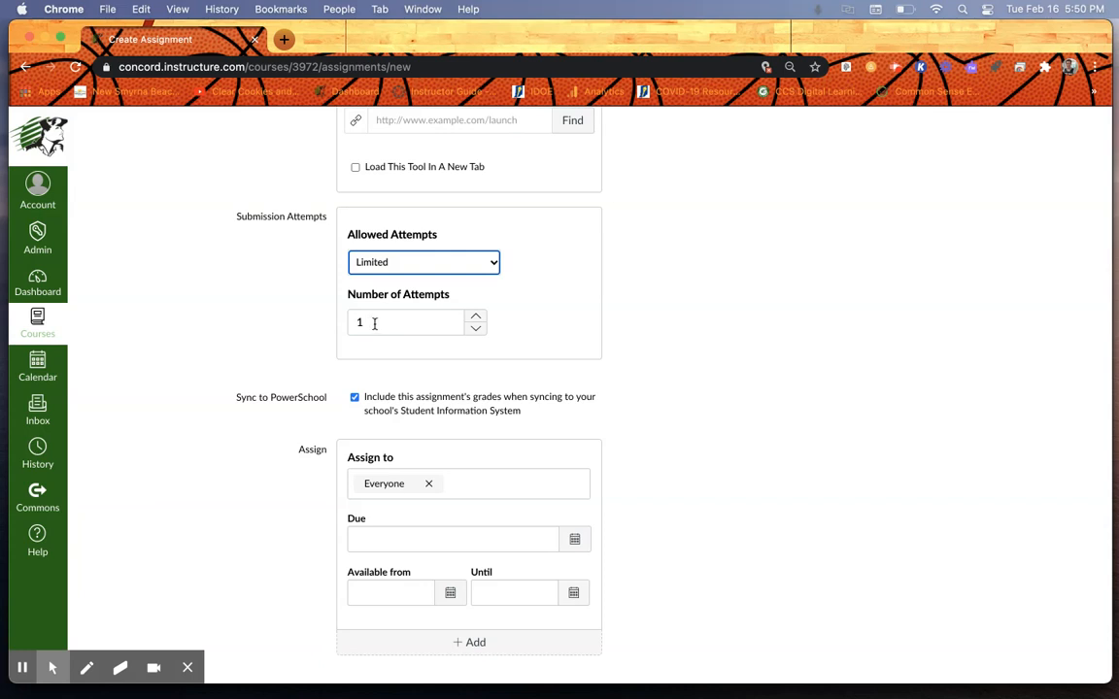
Examine the date and time pickers for Due, Available from and Until, leaving all three dates blank.
scroll(380, 324, down, 2)
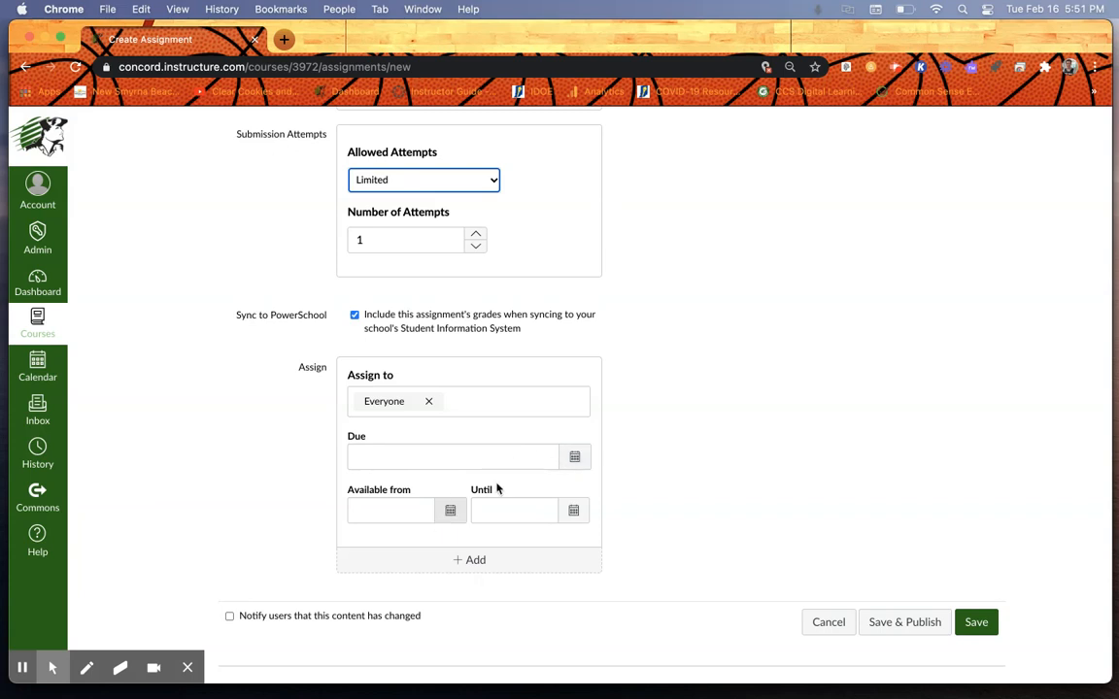
click(575, 458)
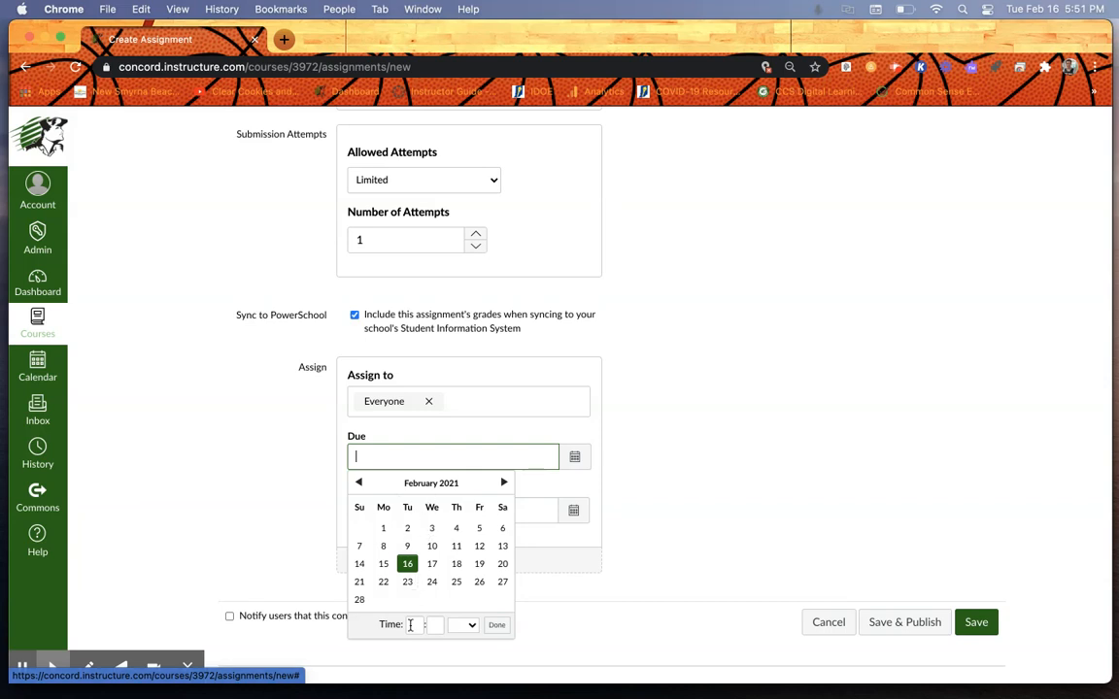
click(669, 472)
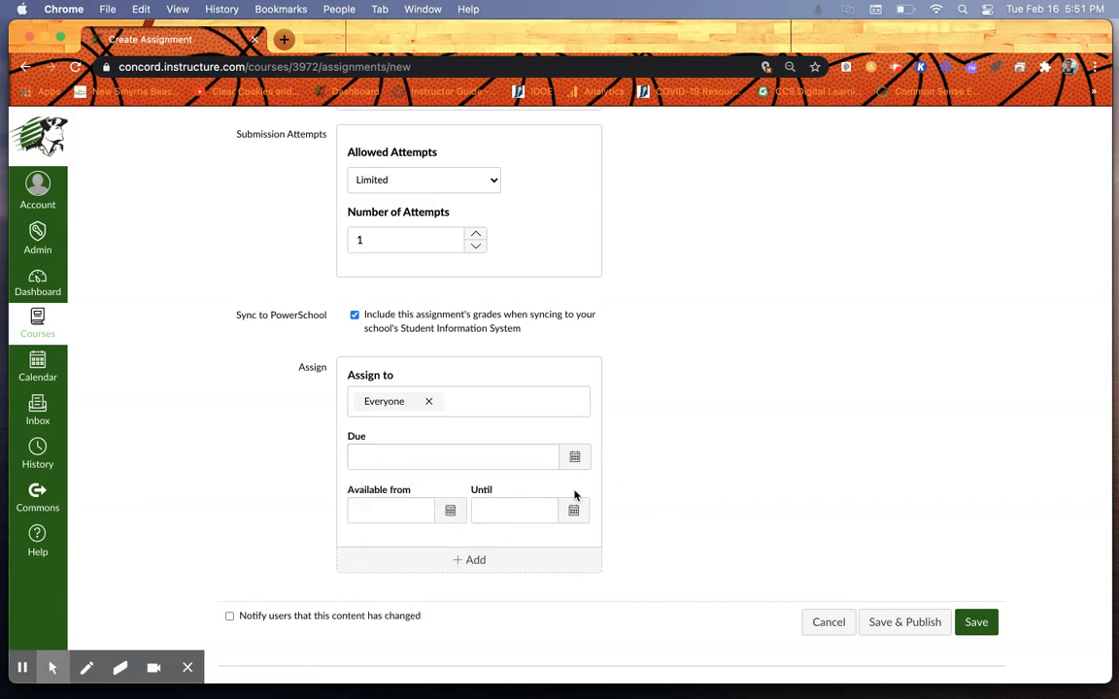
click(449, 516)
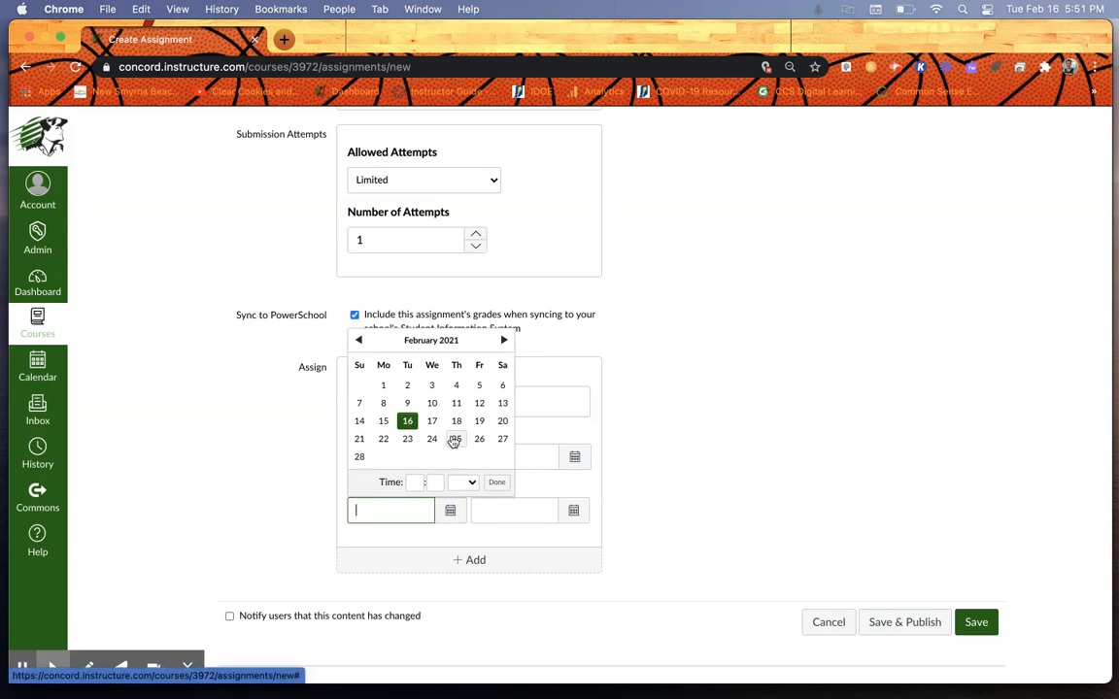
click(574, 511)
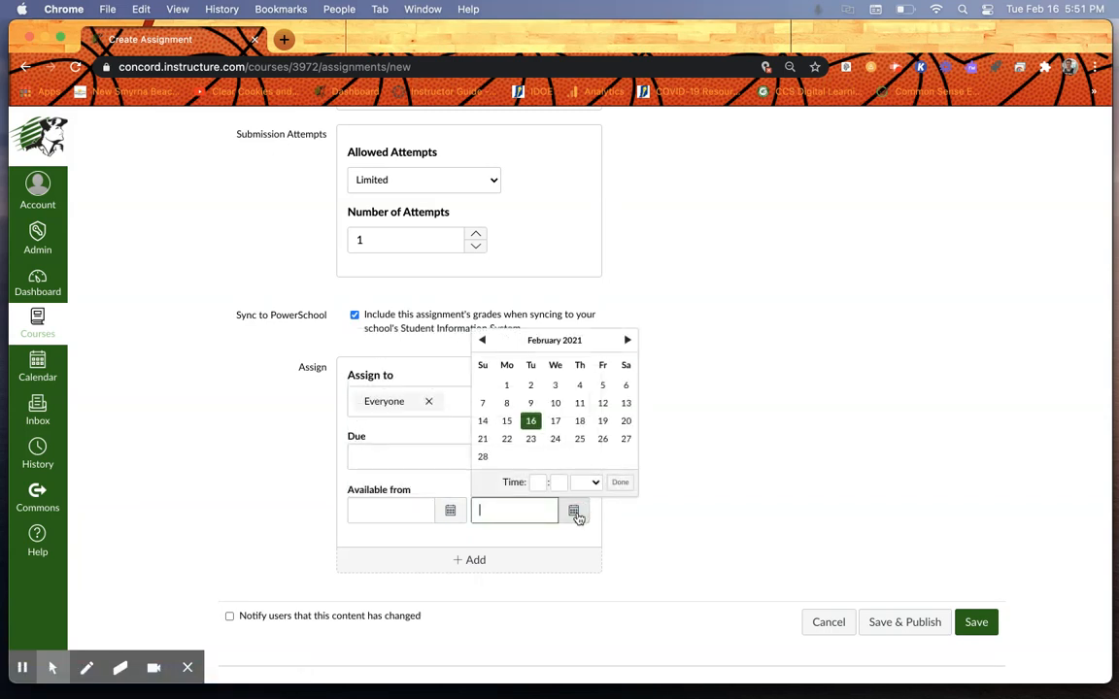
click(718, 380)
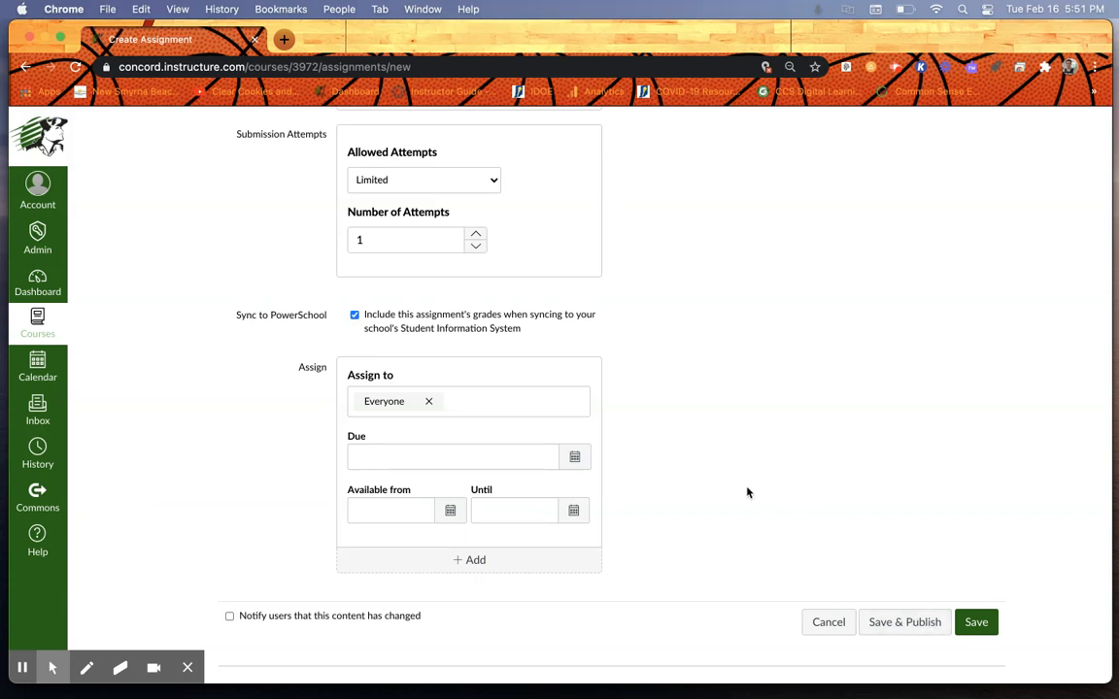
scroll(692, 487, up, 5)
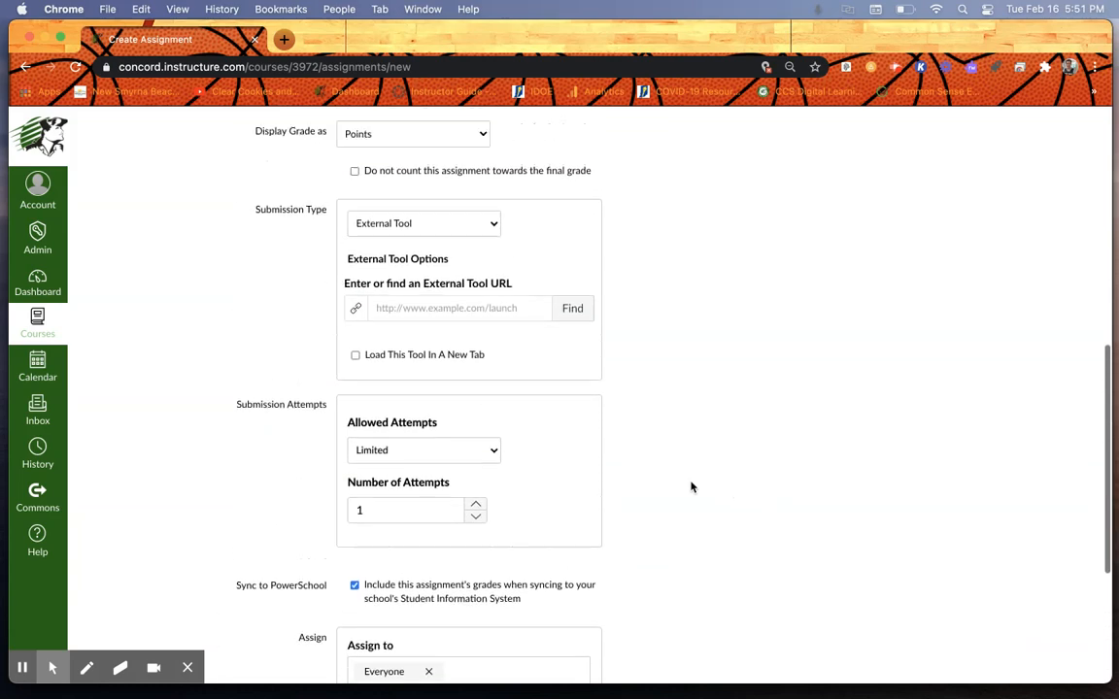
scroll(692, 486, up, 5)
scroll(656, 334, down, 3)
scroll(656, 335, down, 6)
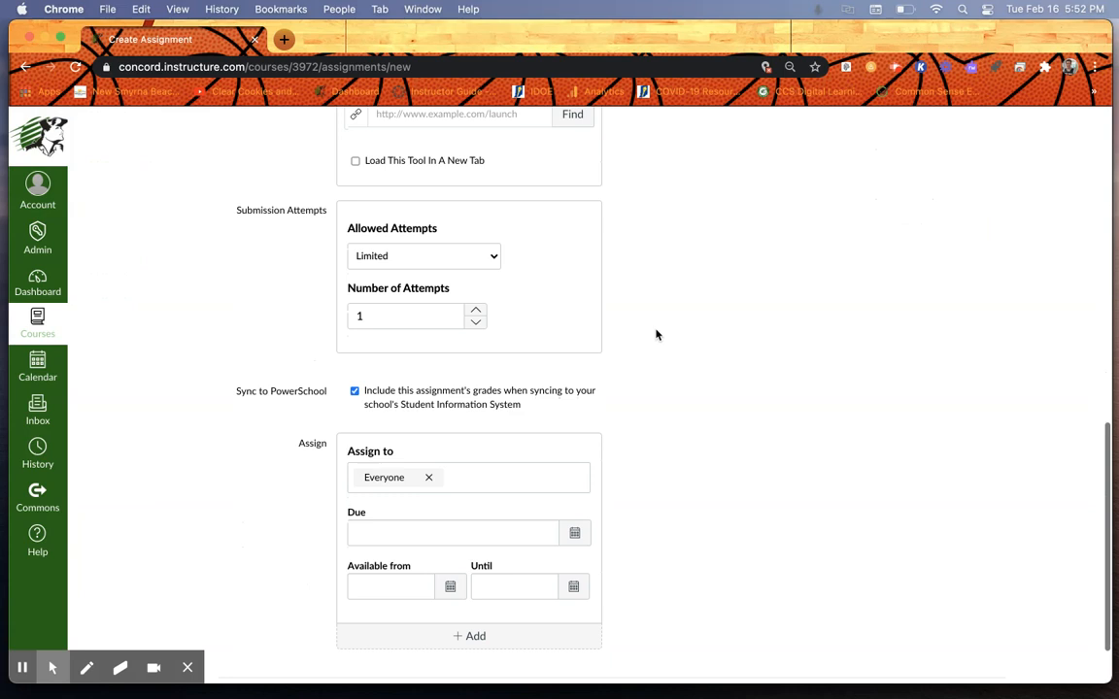
scroll(656, 334, down, 2)
scroll(658, 334, up, 4)
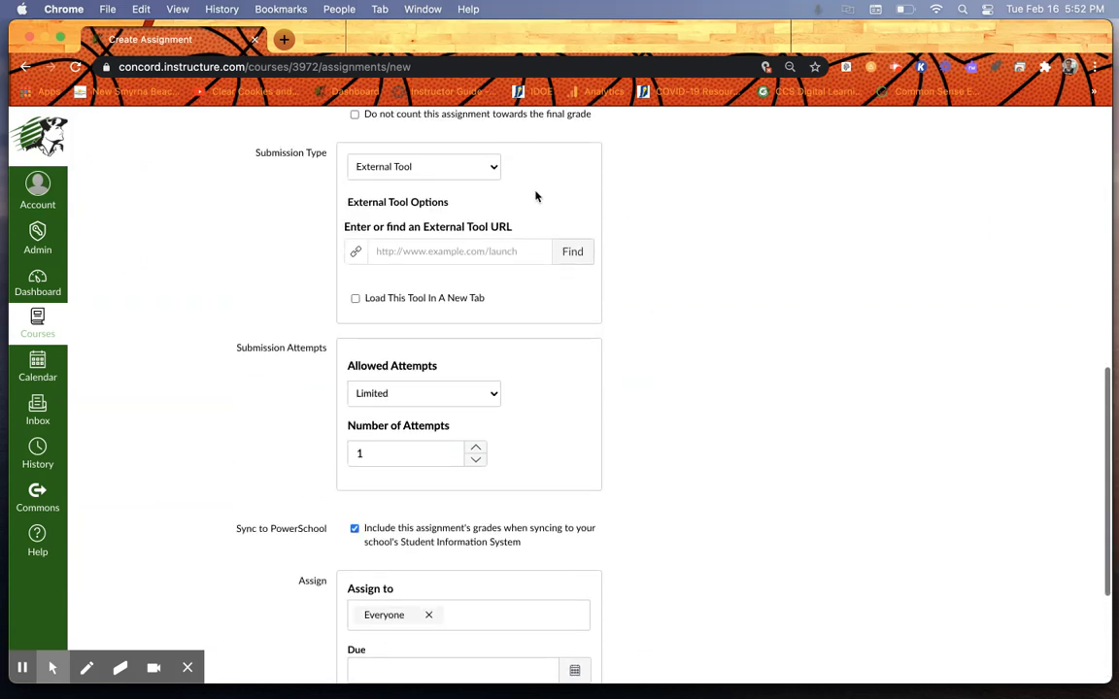
scroll(774, 336, down, 1)
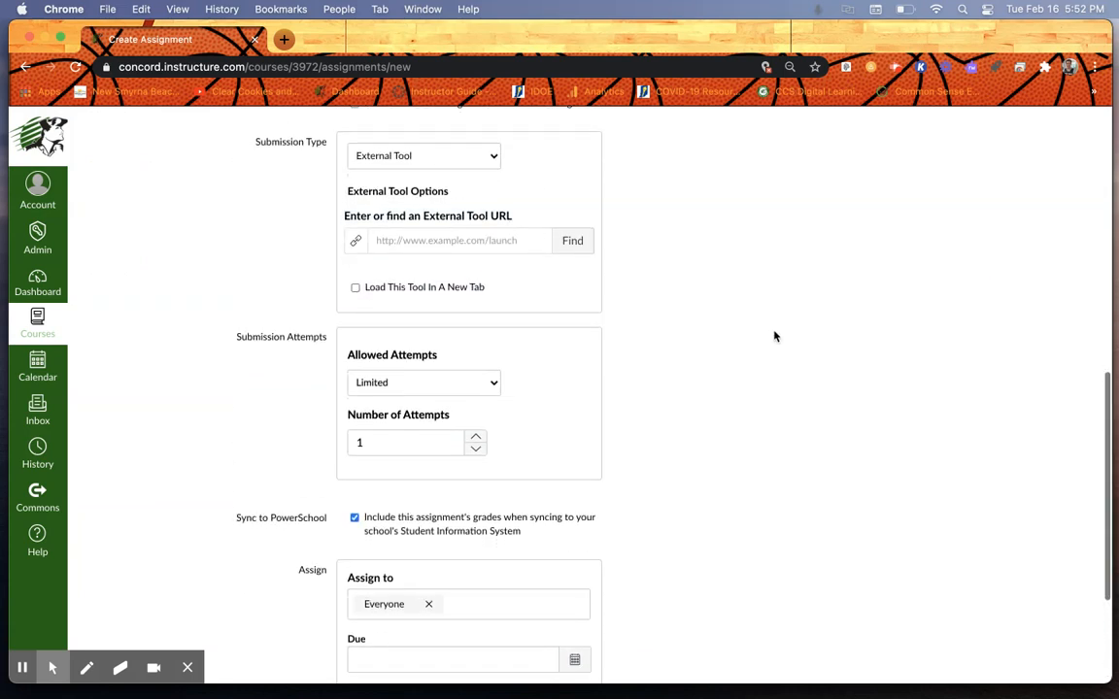